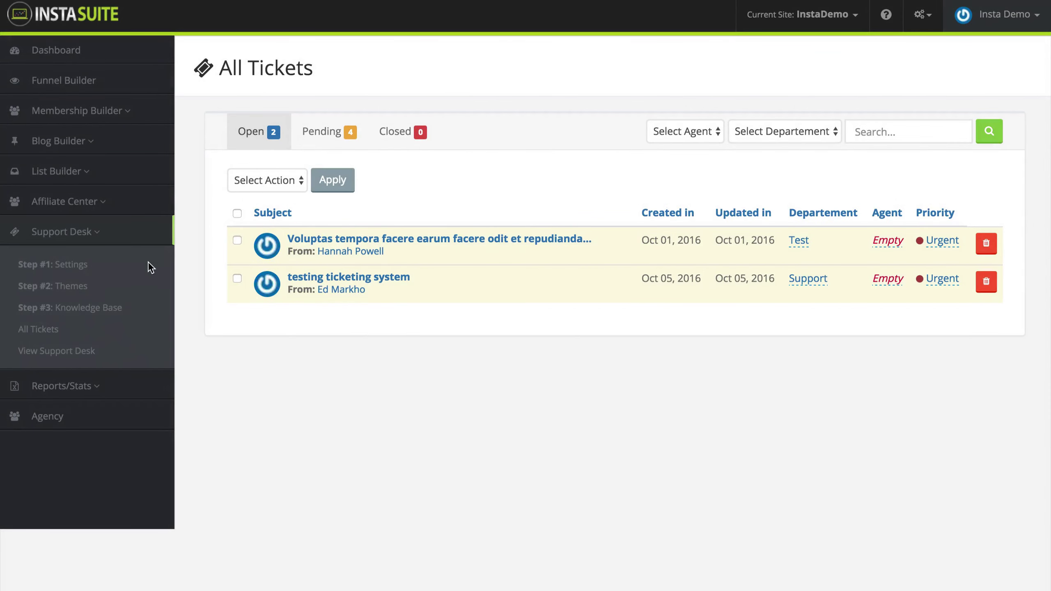
# Step: Browse All Tickets through the Pending list of four tickets, then the empty Closed list
pyautogui.click(46, 335)
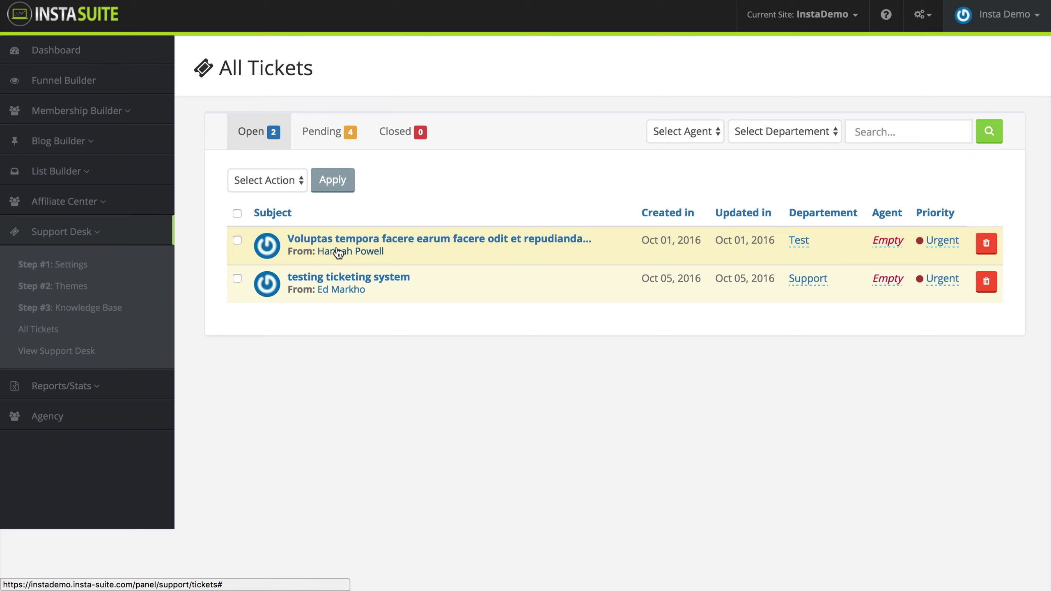
pyautogui.click(335, 137)
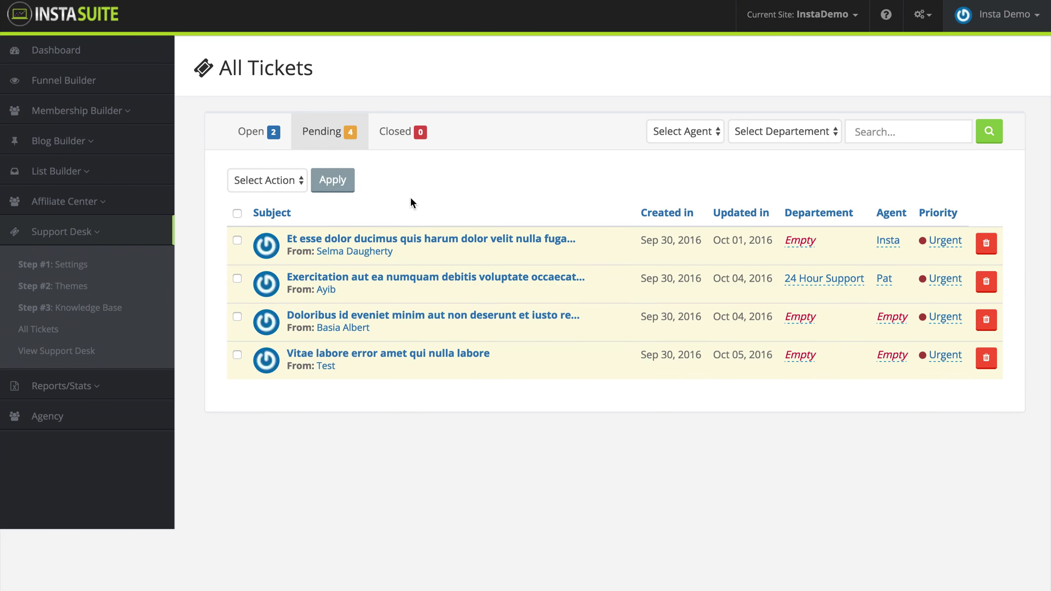
pyautogui.click(410, 140)
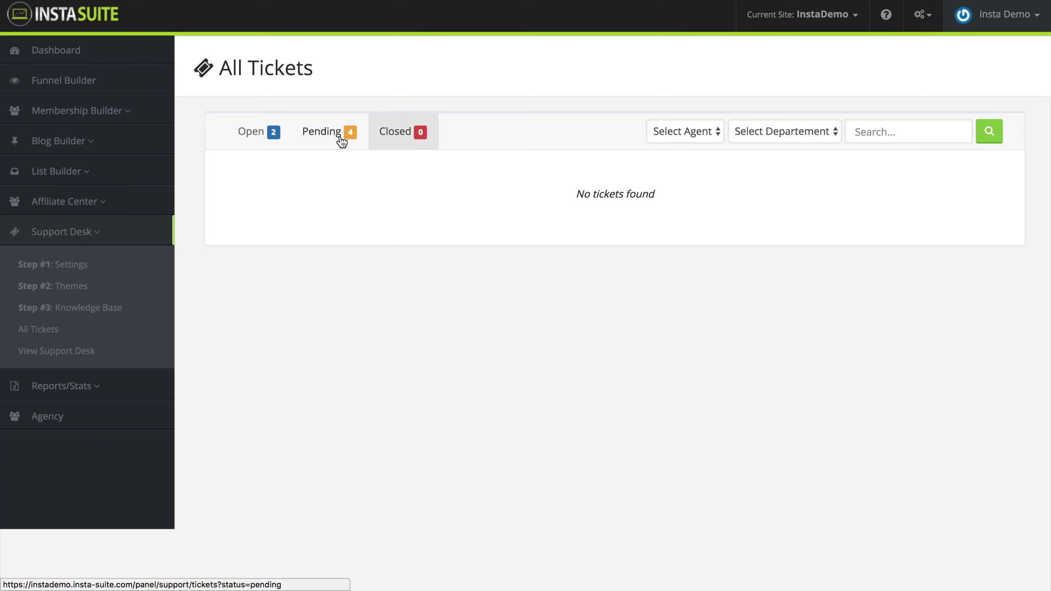
# Step: Return the ticket list to Open, showing two urgent unassigned tickets
pyautogui.click(259, 139)
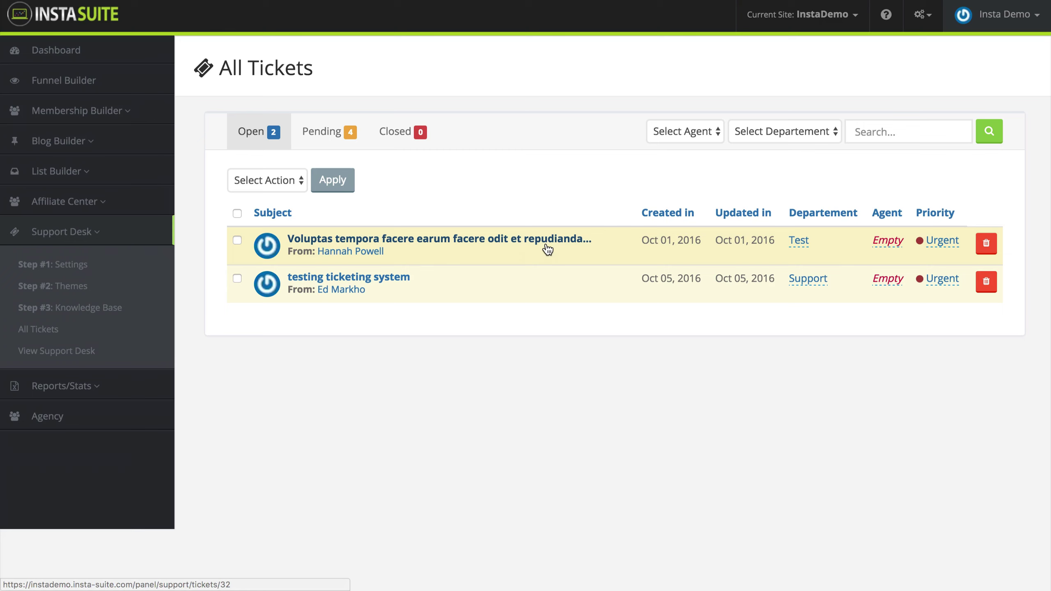
# Step: Open the first urgent open ticket and start an empty reply beneath its message
pyautogui.click(528, 242)
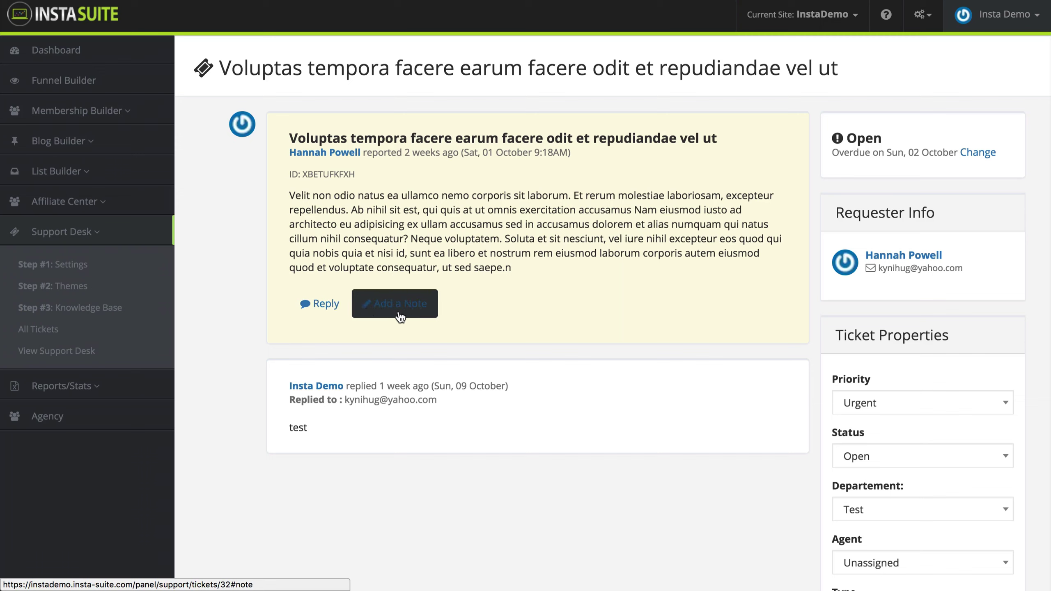
pyautogui.click(319, 314)
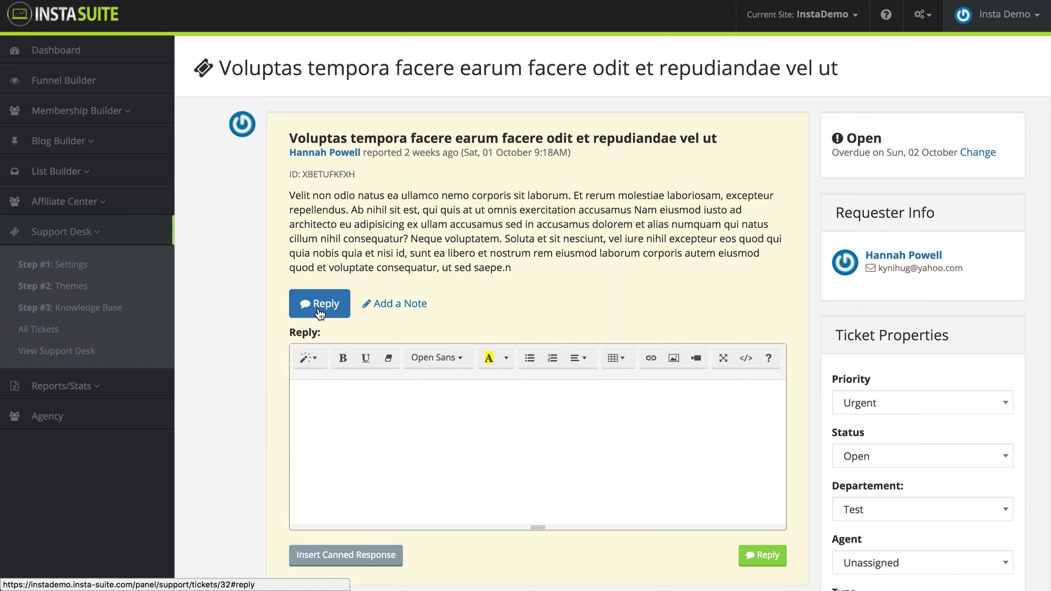
pyautogui.click(347, 403)
pyautogui.scroll(-2, 395, 453)
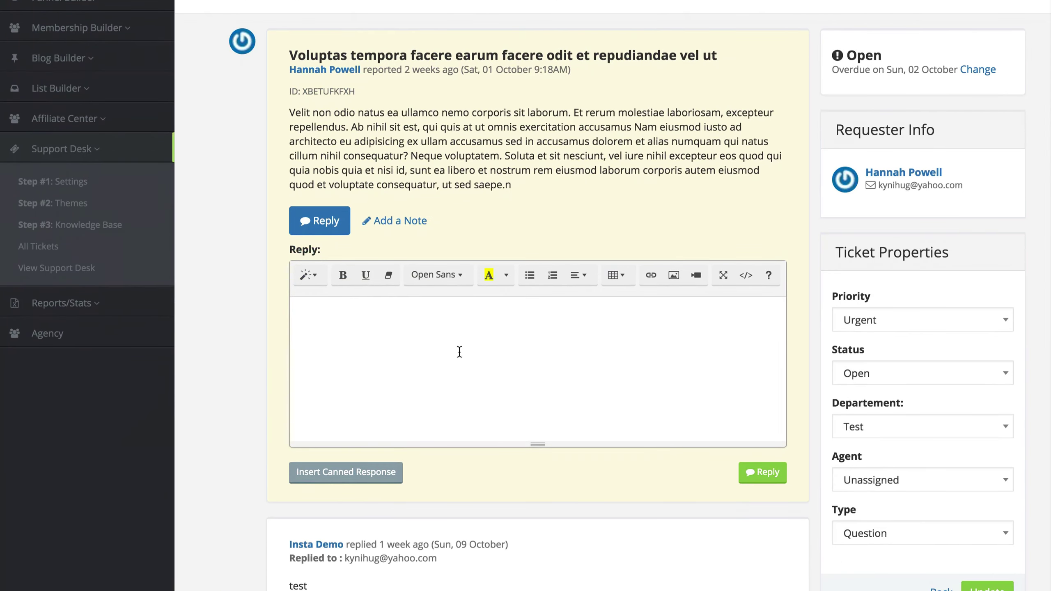
pyautogui.click(345, 476)
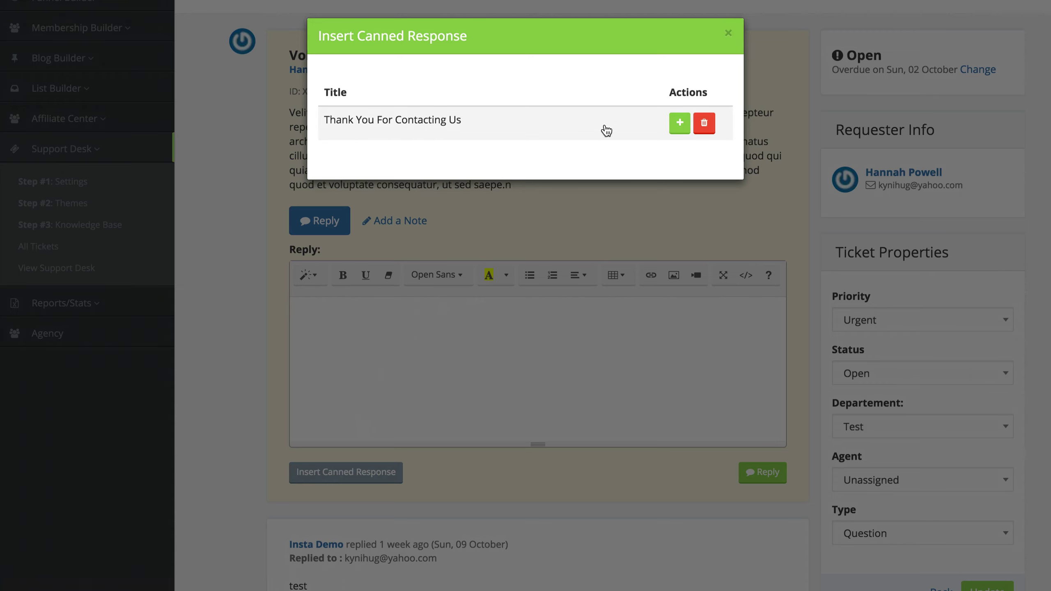
pyautogui.click(730, 37)
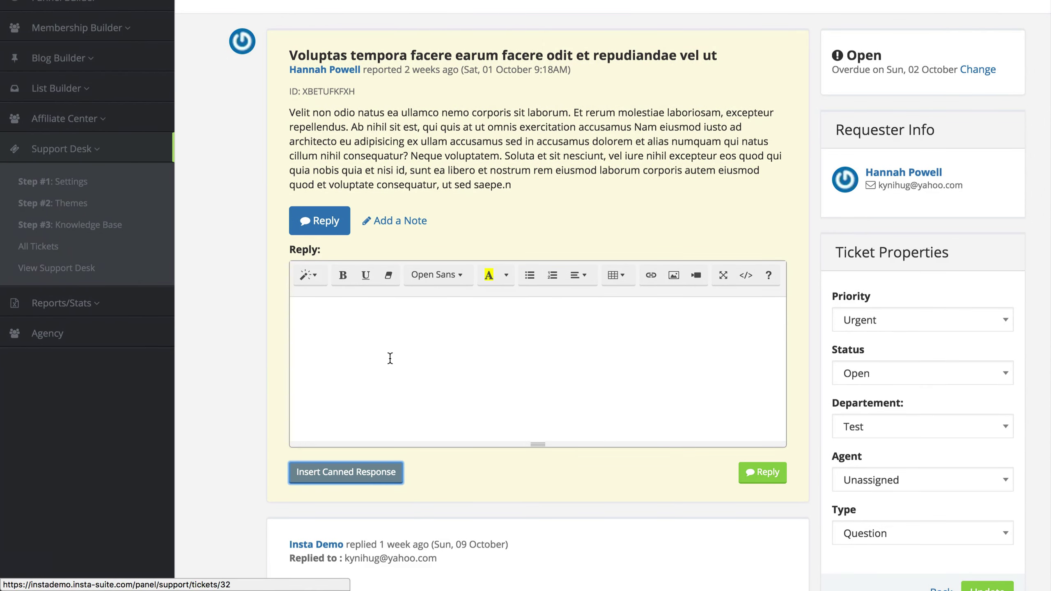
# Step: Post the reply 'We are looking into your issue.' to the ticket
pyautogui.click(390, 358)
pyautogui.write('W')
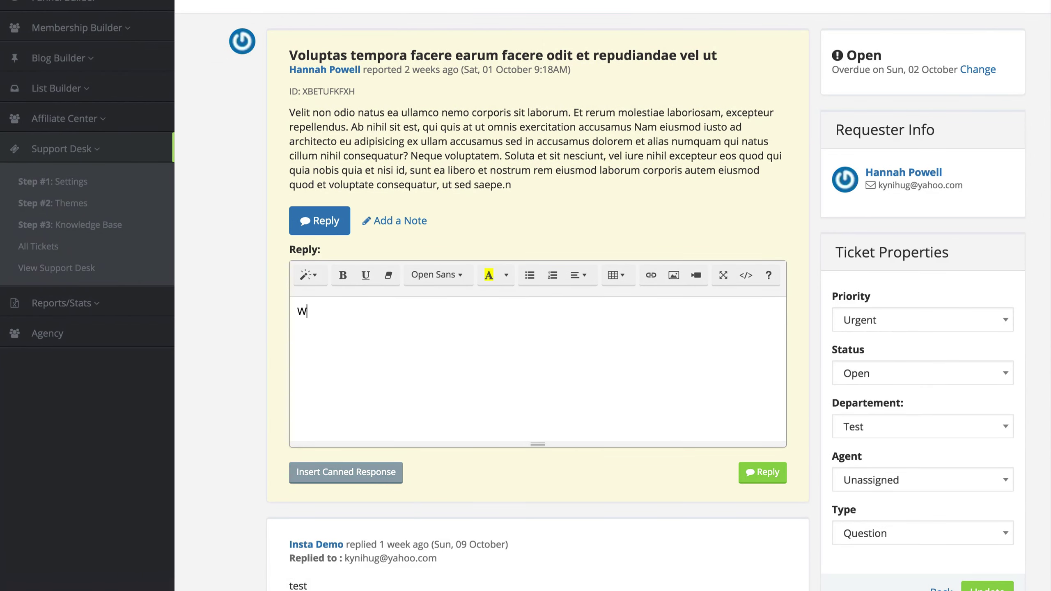
pyautogui.write('e are looking into your iss')
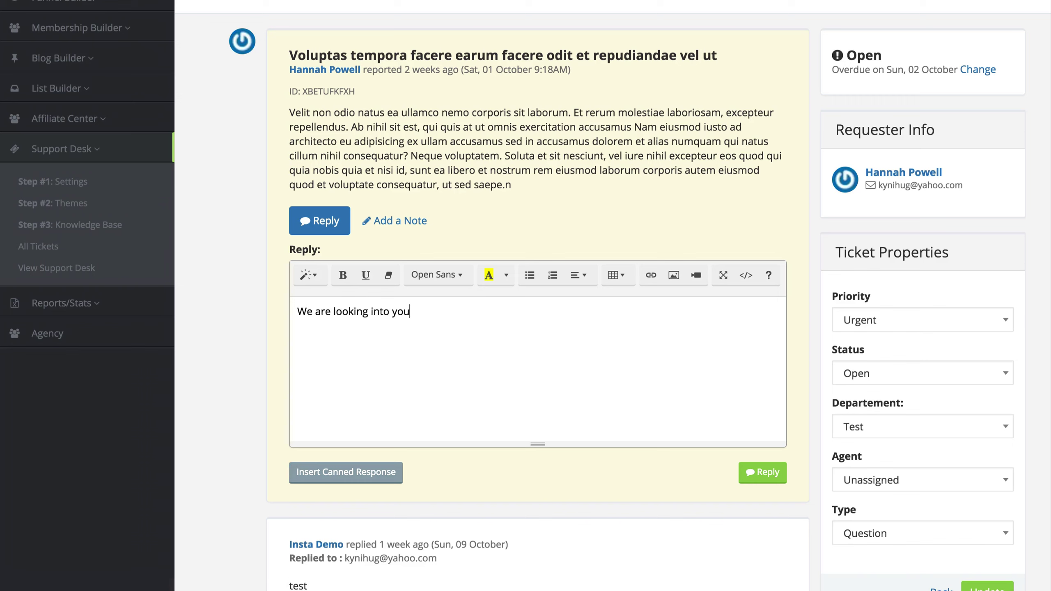
pyautogui.write('ue.')
pyautogui.click(760, 483)
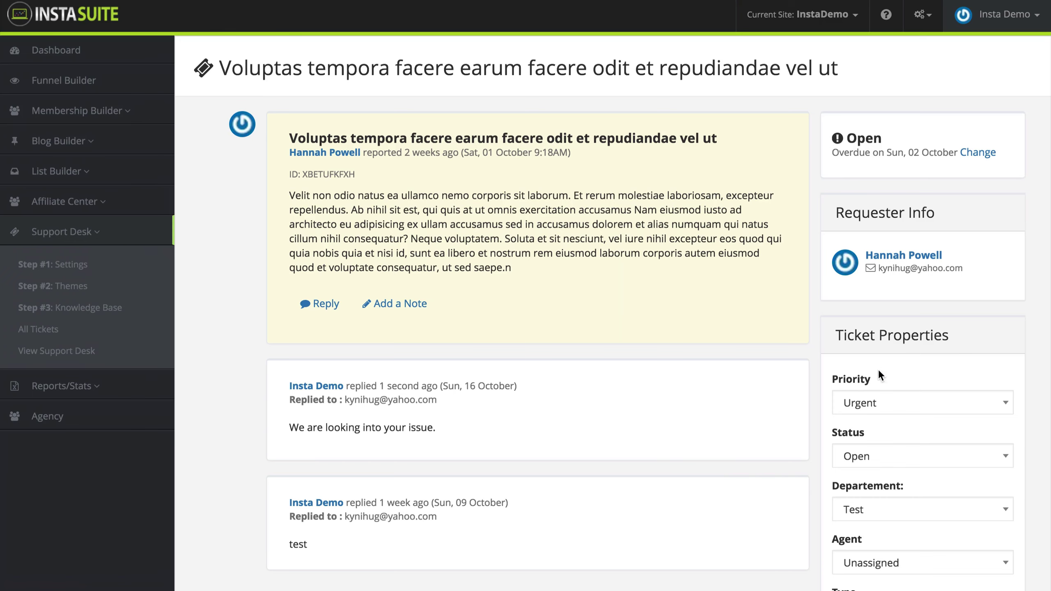
# Step: Set status to Pending, keeping Urgent priority, Test department, Question type, and no agent
pyautogui.scroll(-6, 879, 370)
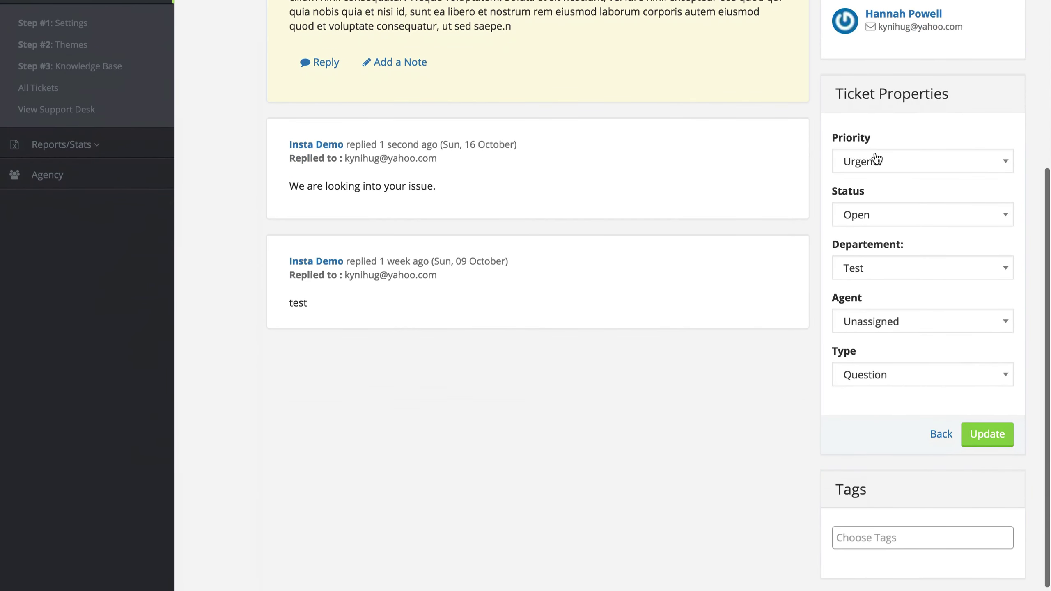
pyautogui.click(876, 158)
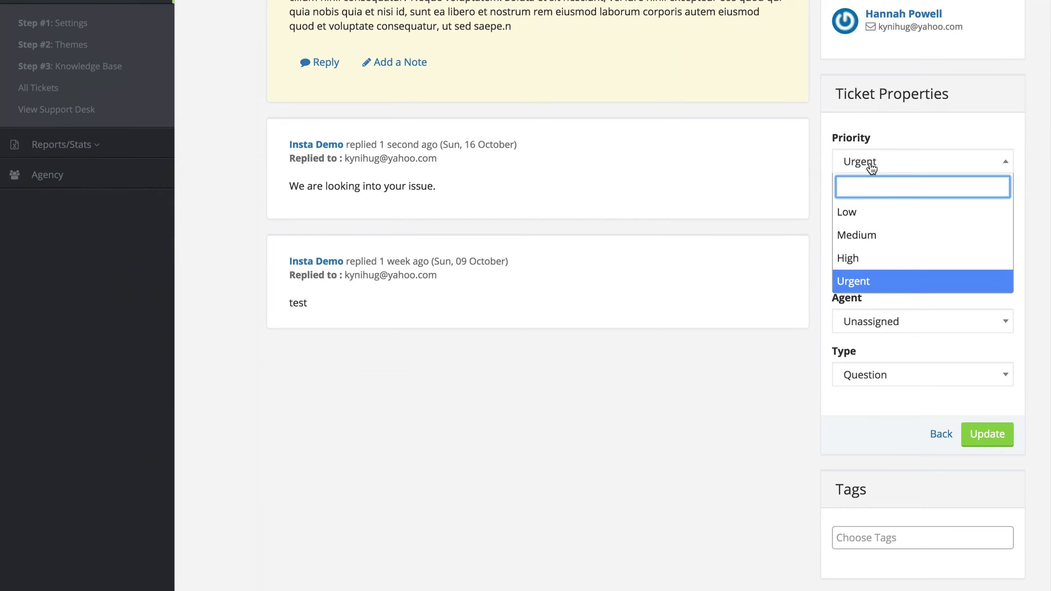
pyautogui.click(769, 177)
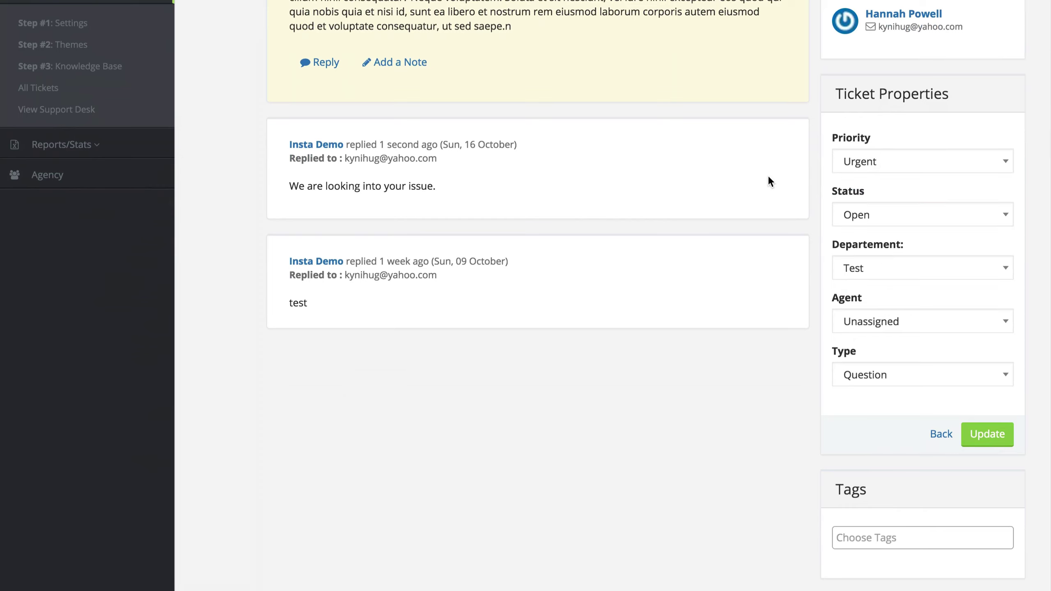
pyautogui.click(897, 218)
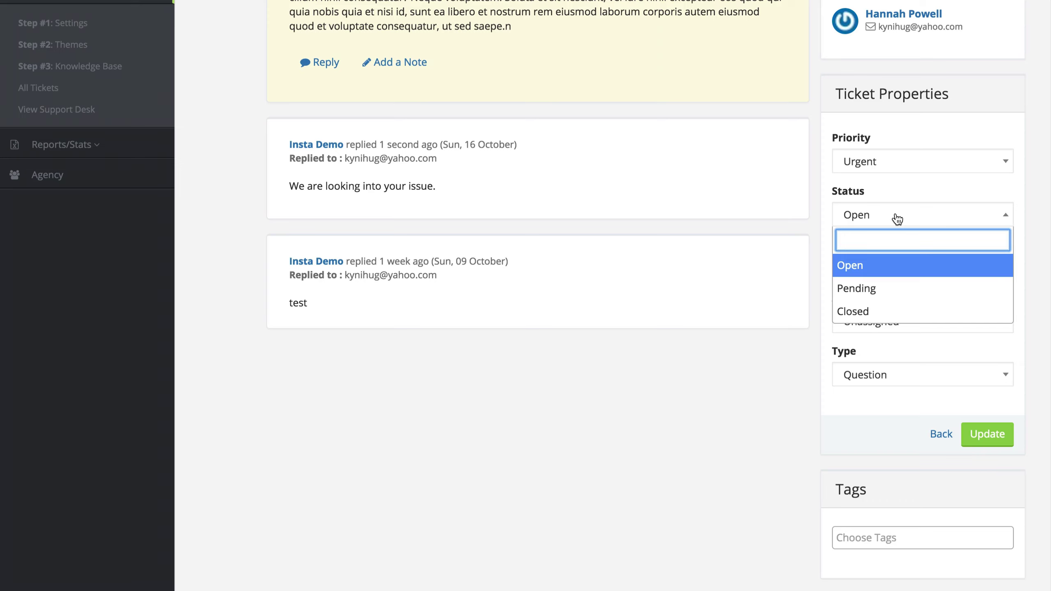
pyautogui.click(884, 287)
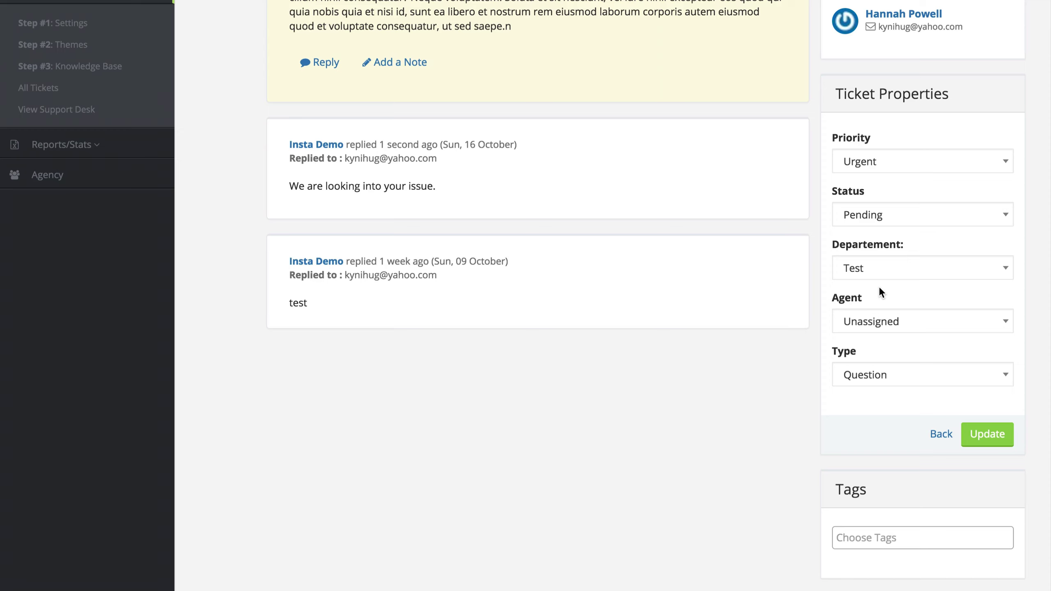
pyautogui.click(905, 270)
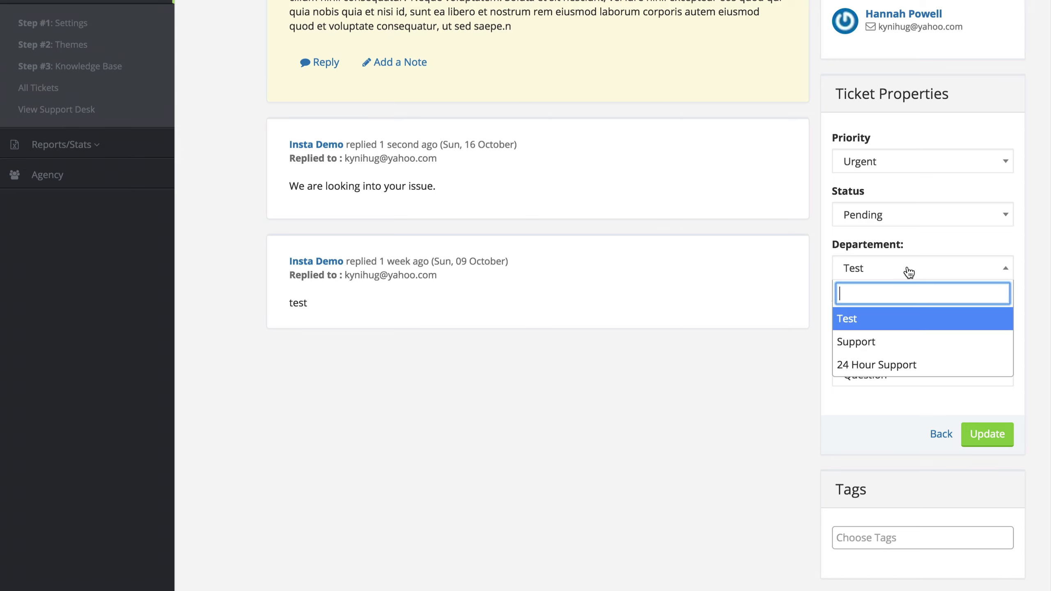
pyautogui.click(877, 328)
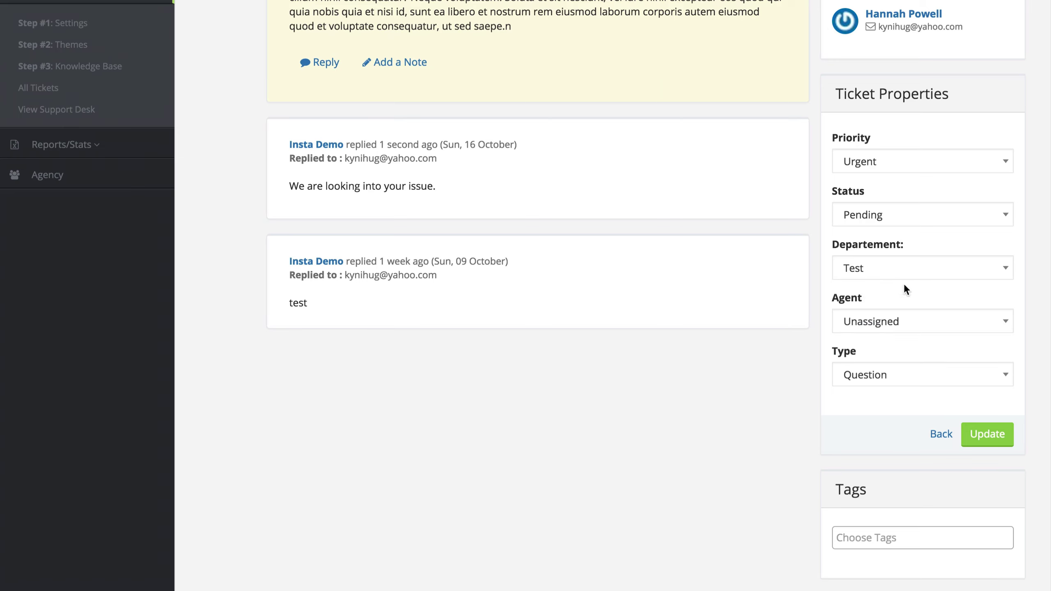
pyautogui.click(922, 329)
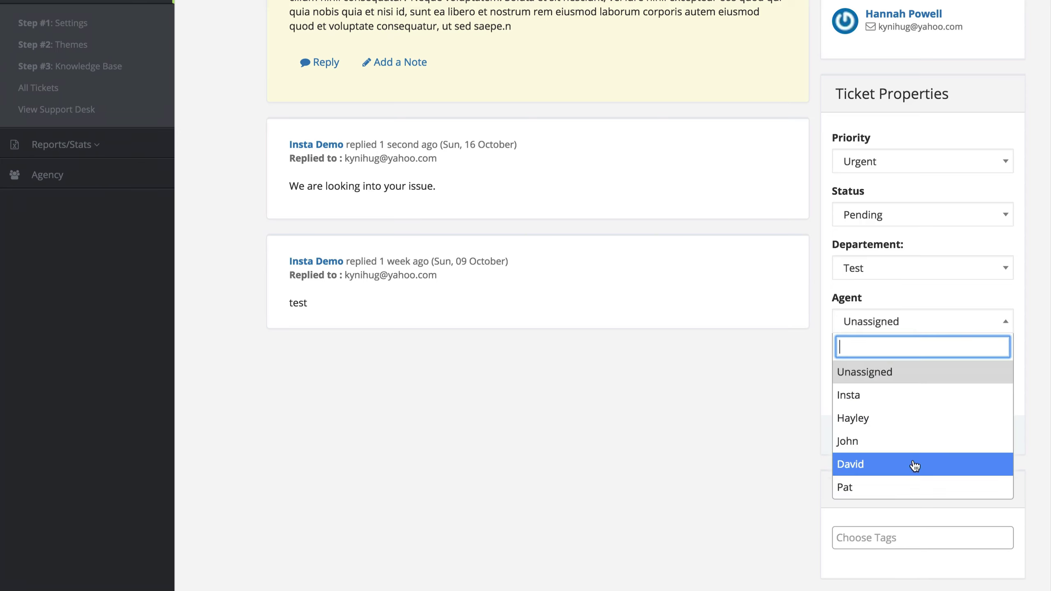
pyautogui.click(914, 331)
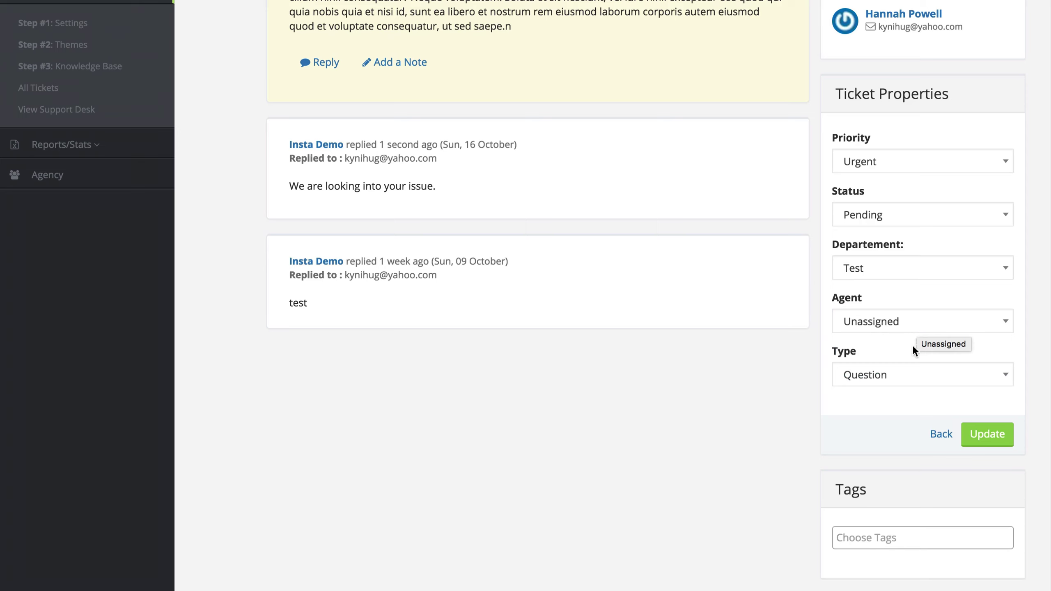
pyautogui.click(915, 378)
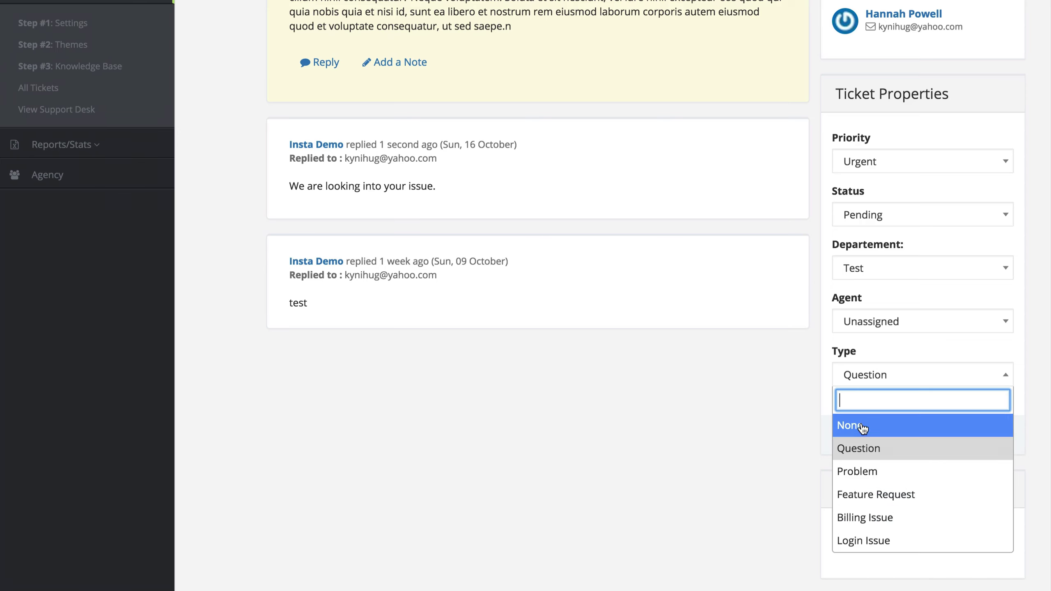
pyautogui.click(784, 382)
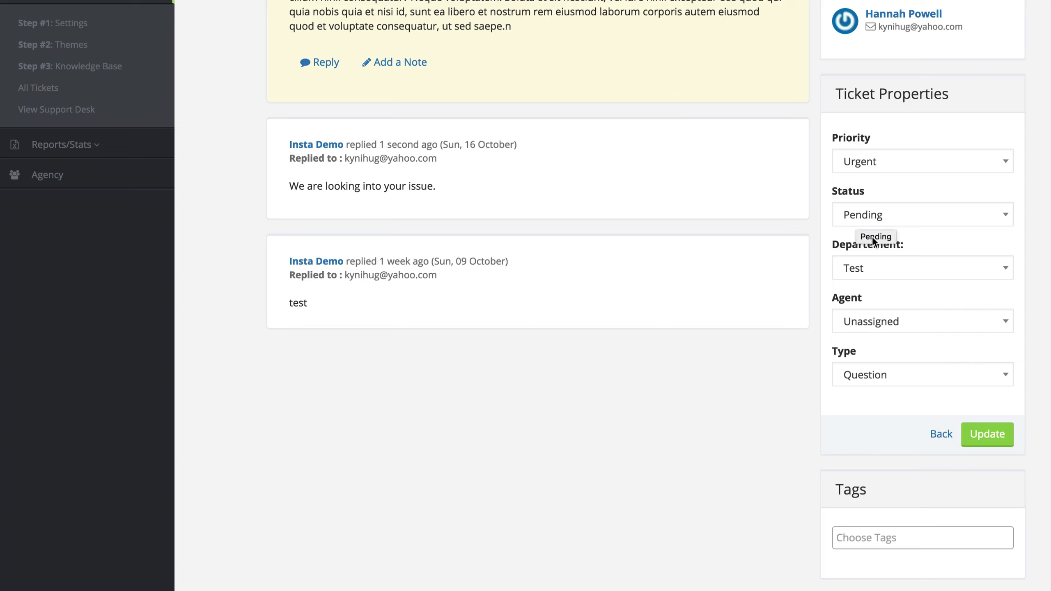
# Step: Save the ticket update and return to All Tickets, now 1 open and 5 pending
pyautogui.click(987, 437)
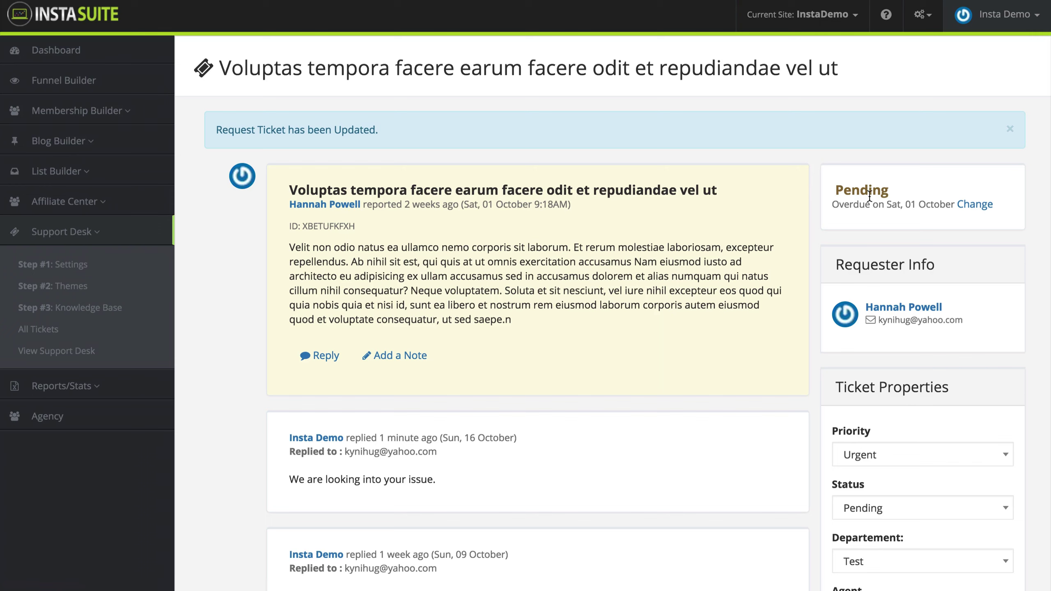
pyautogui.click(49, 331)
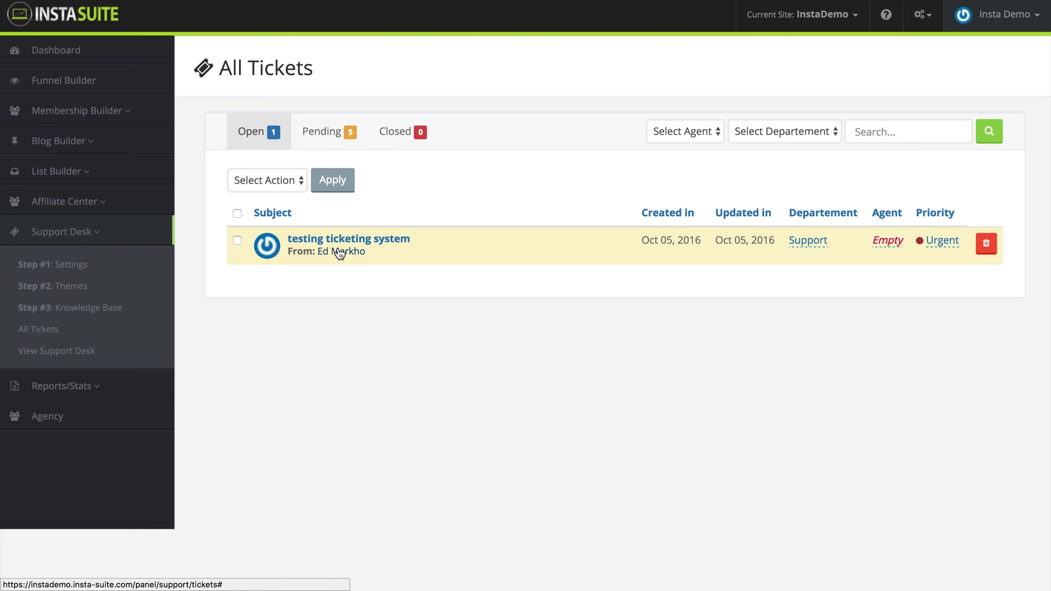
pyautogui.click(339, 136)
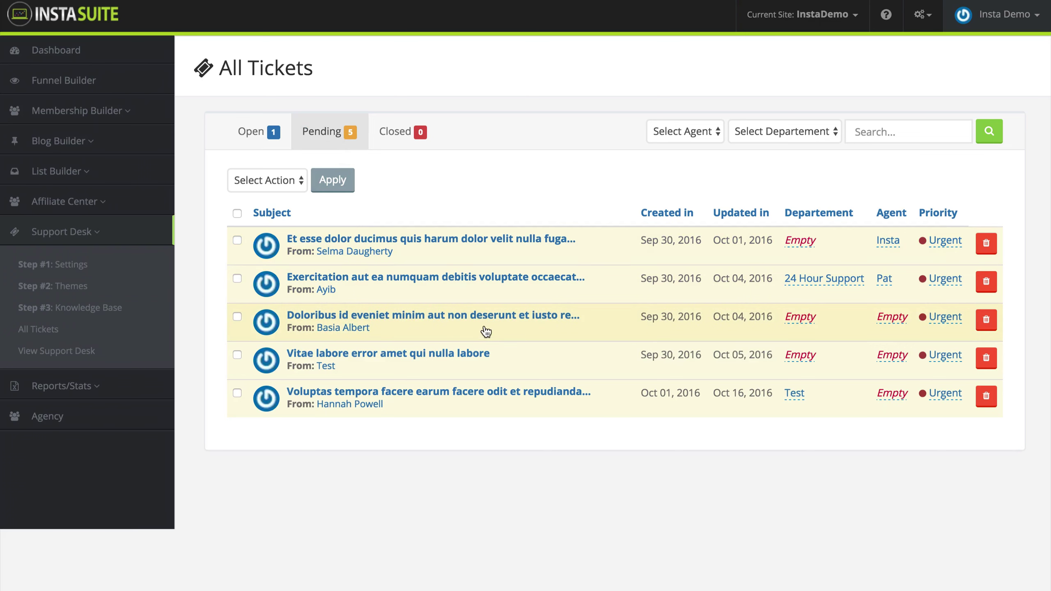
pyautogui.click(261, 139)
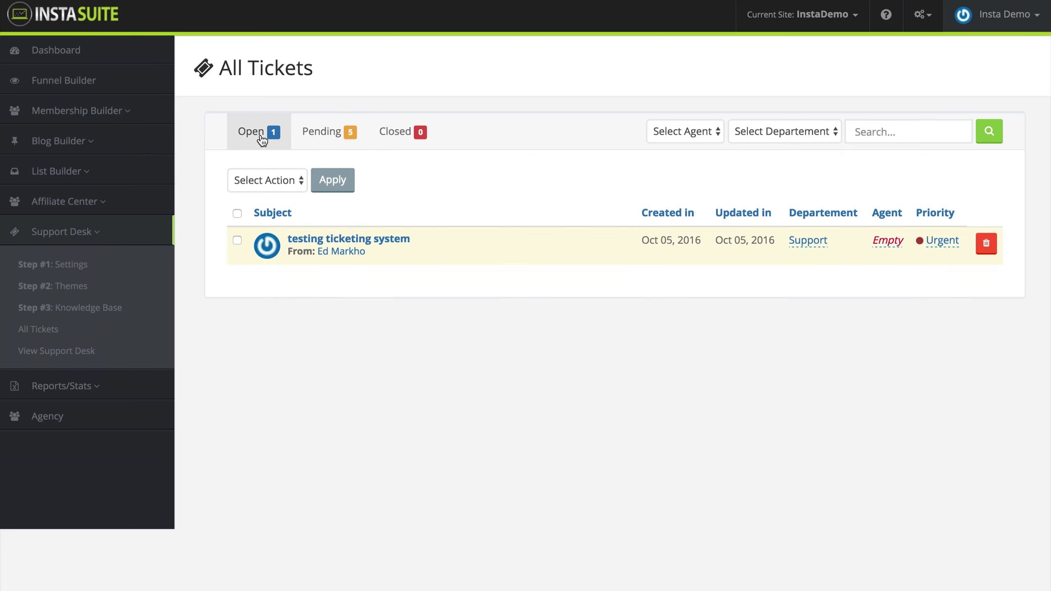